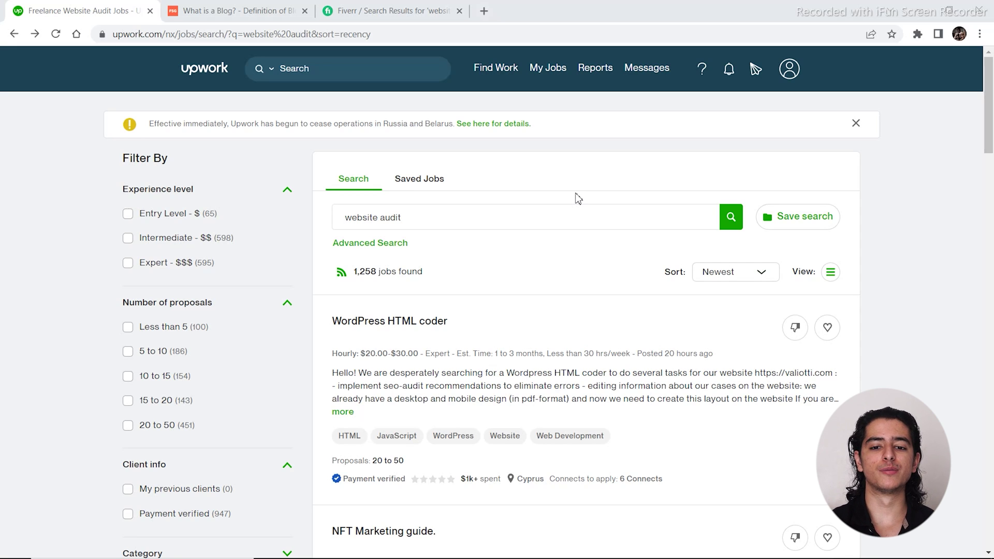
click(428, 220)
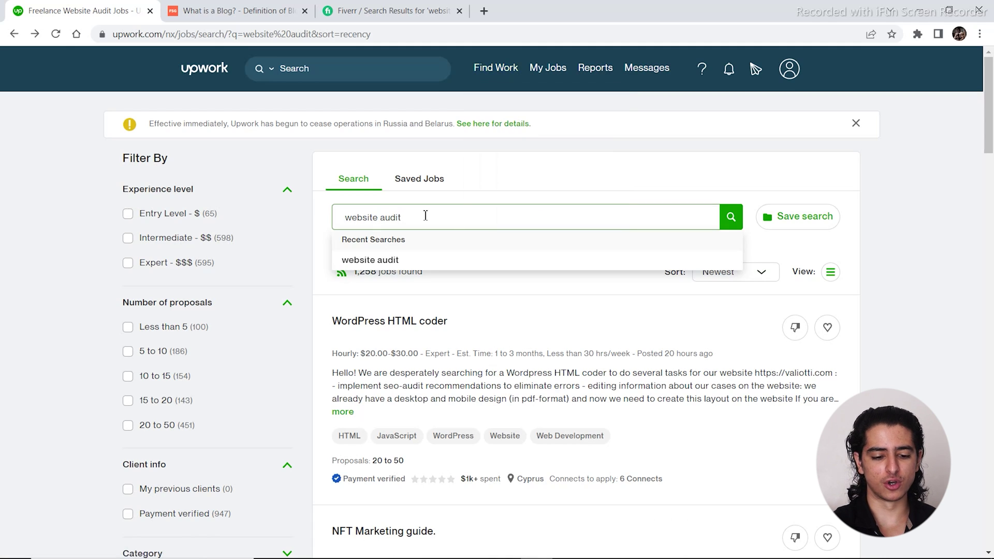
key(Return)
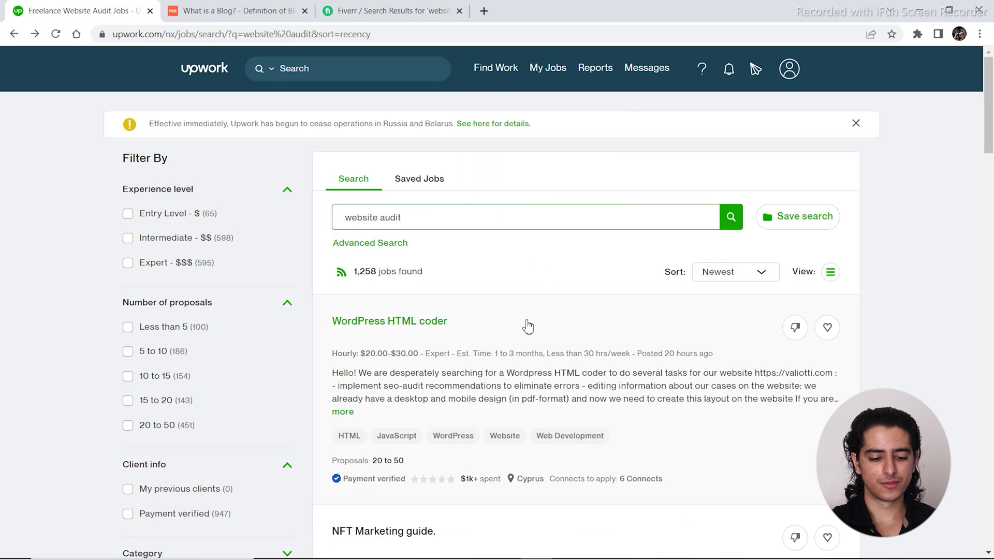
scroll(528, 323, down, 2)
scroll(492, 255, down, 2)
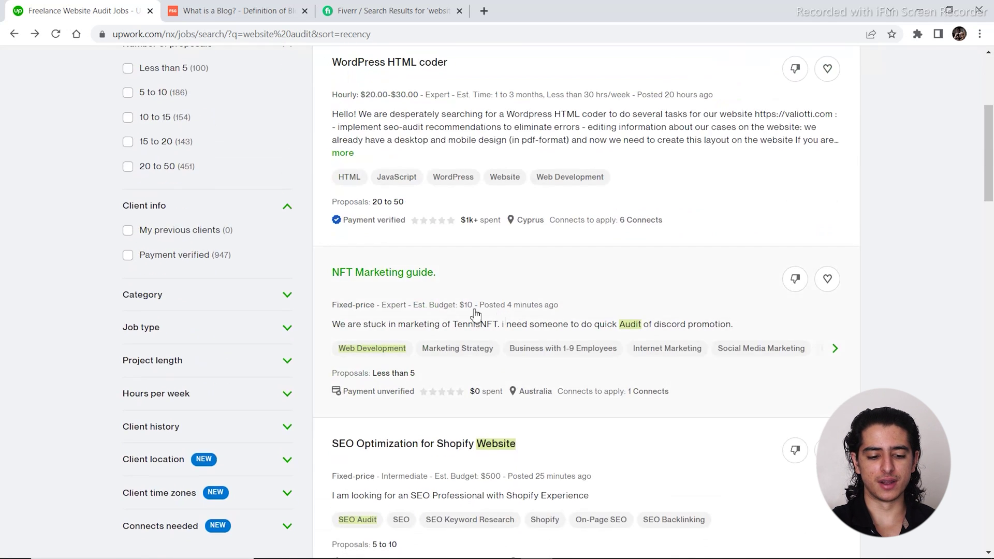
scroll(492, 217, up, 2)
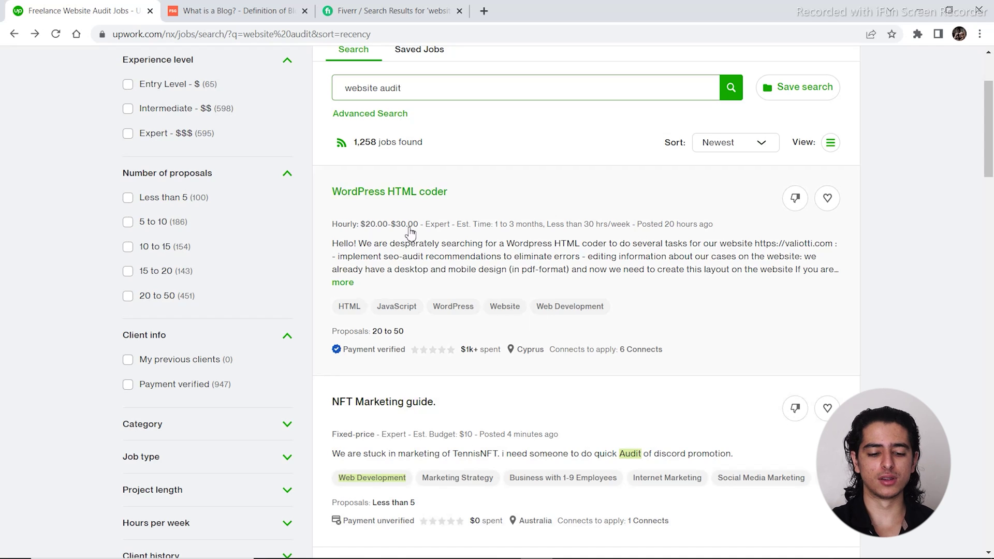
scroll(409, 233, down, 3)
scroll(422, 260, down, 1)
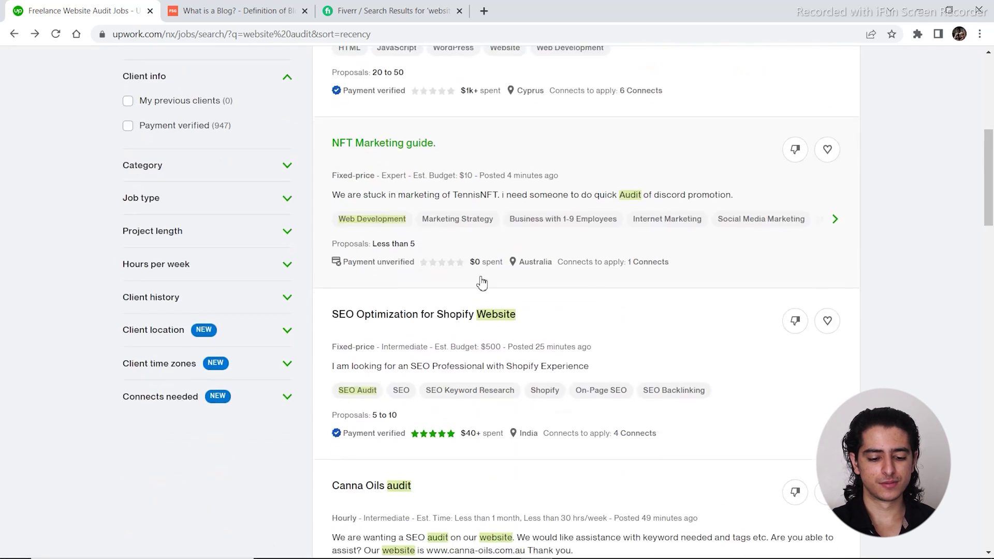
scroll(480, 282, down, 2)
scroll(451, 284, down, 4)
scroll(495, 311, up, 2)
scroll(657, 243, up, 3)
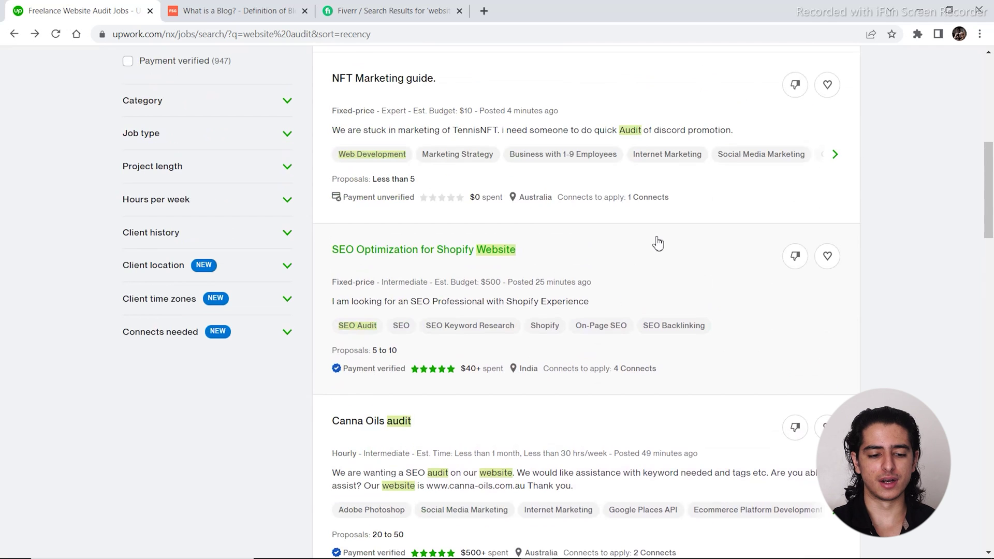
scroll(695, 244, up, 2)
scroll(664, 294, up, 4)
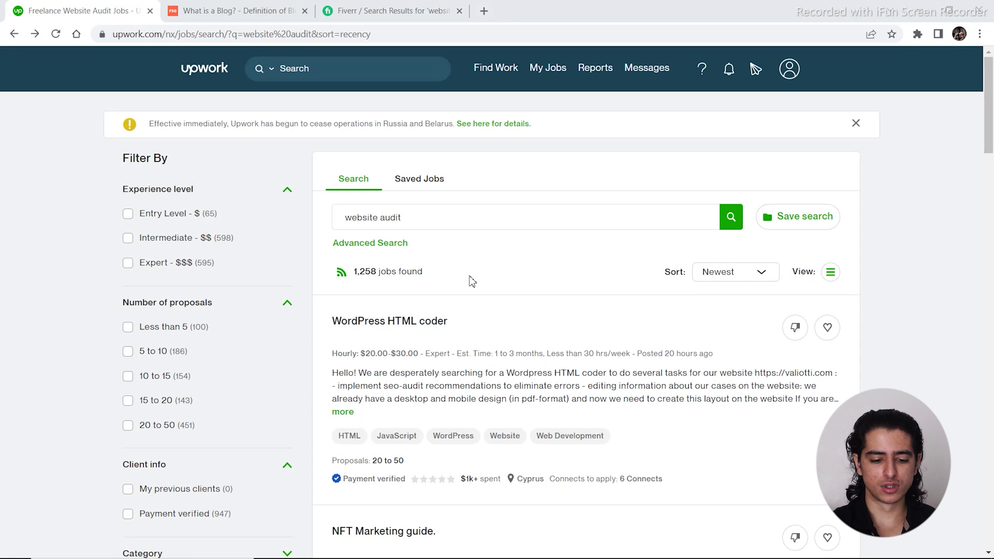
scroll(470, 282, down, 1)
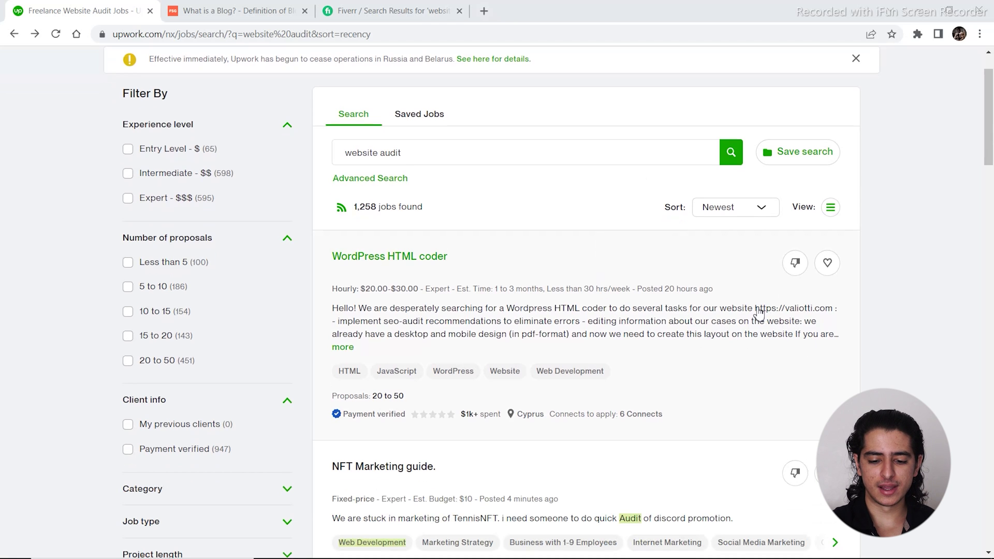
Step: Highlight valiotti.com in the WordPress HTML coder job, view its details, then open a new tab
drag(756, 311, 836, 319)
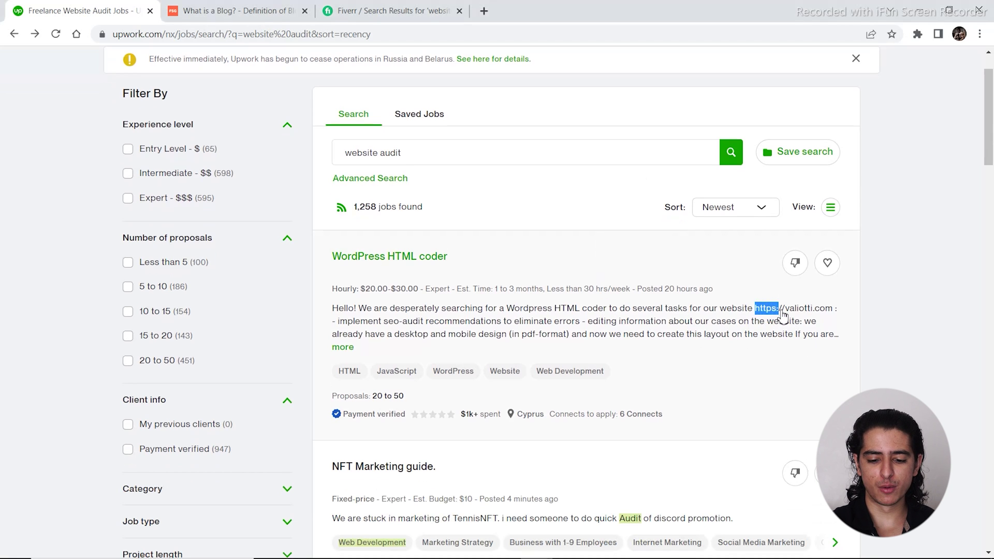
click(836, 319)
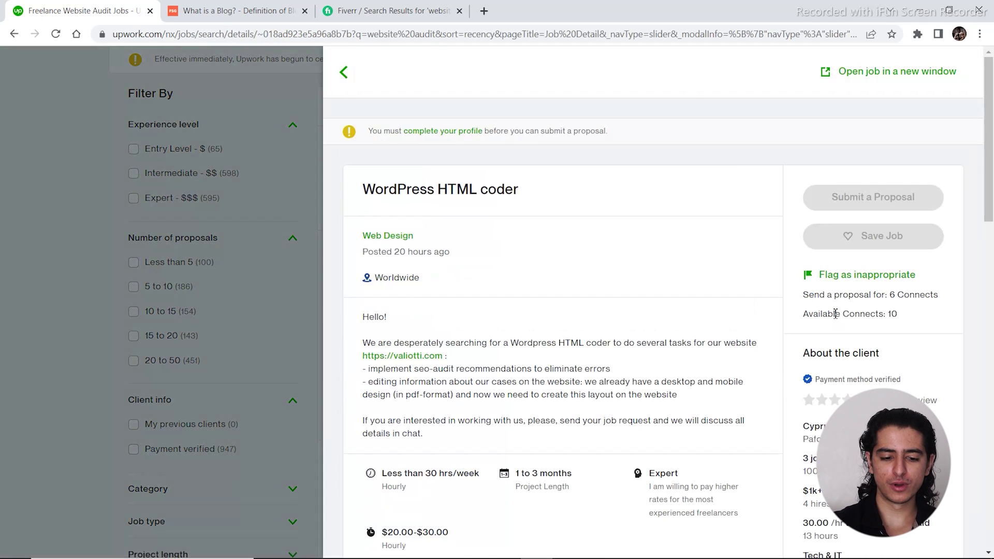
click(342, 75)
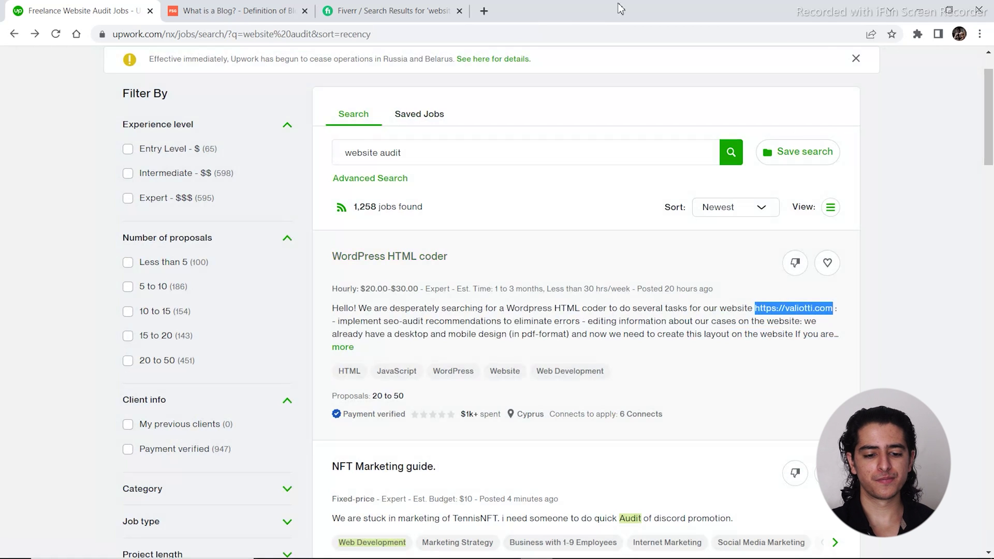
key(ctrl+t)
click(489, 299)
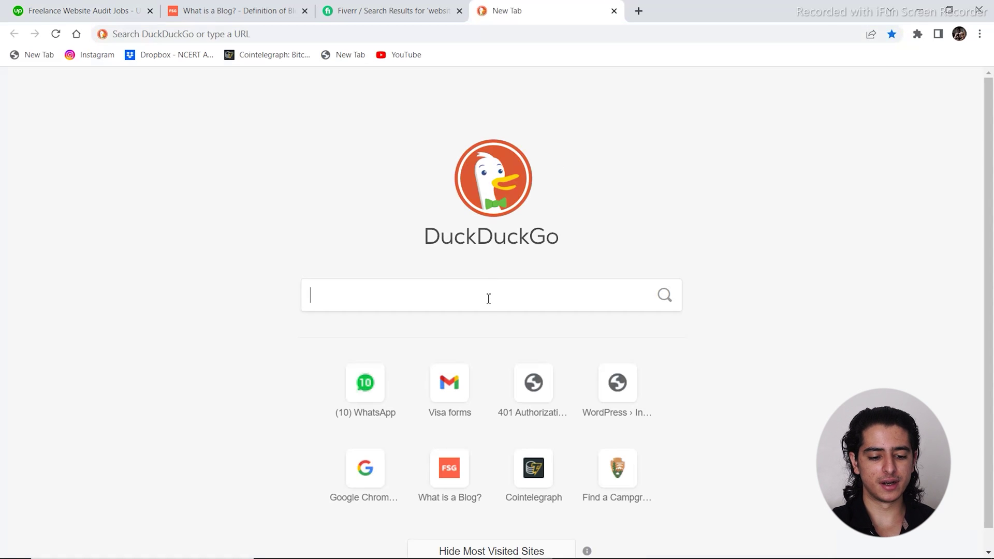
text(https://valiotti.com)
key(Return)
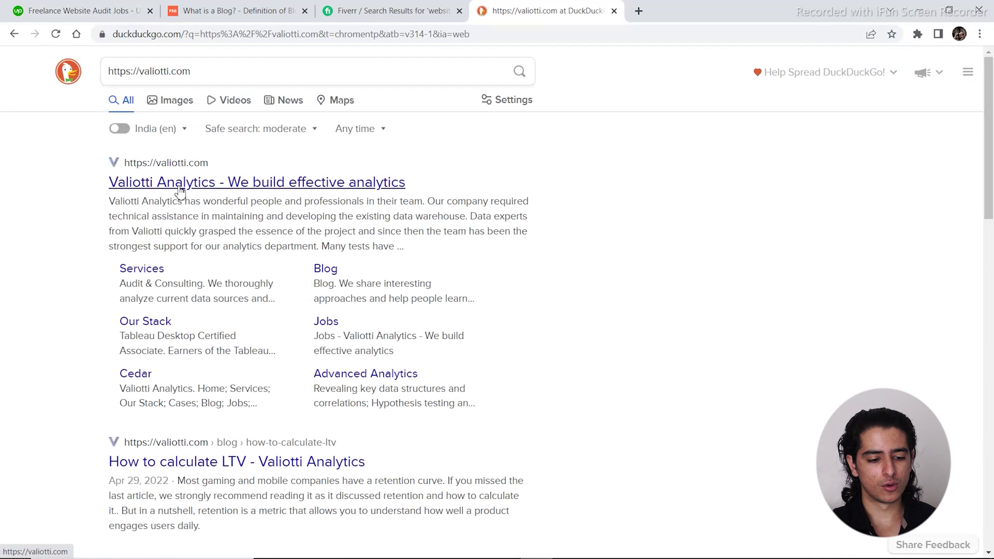
click(179, 186)
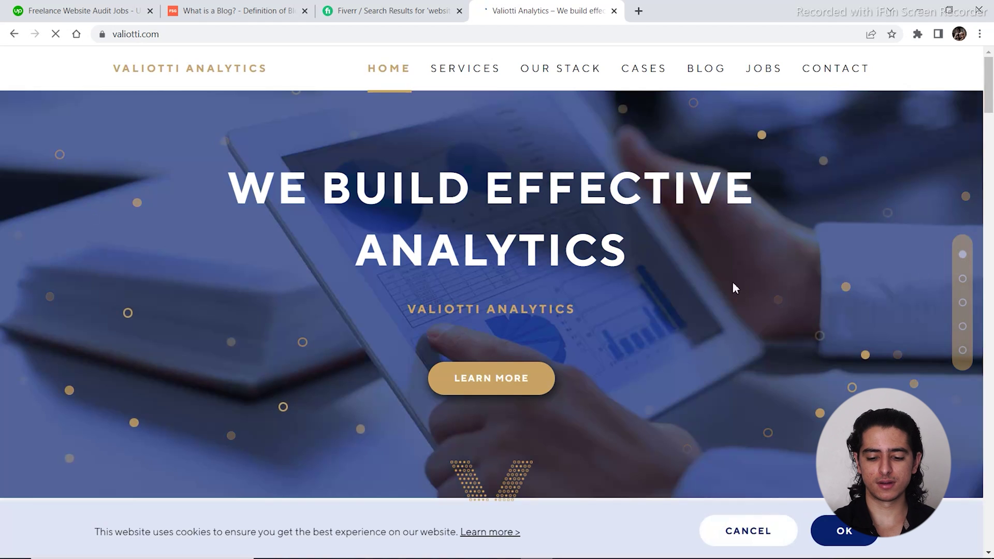
Step: Inspect the Valiotti Analytics page and switch DevTools to the Lighthouse panel
right_click(744, 297)
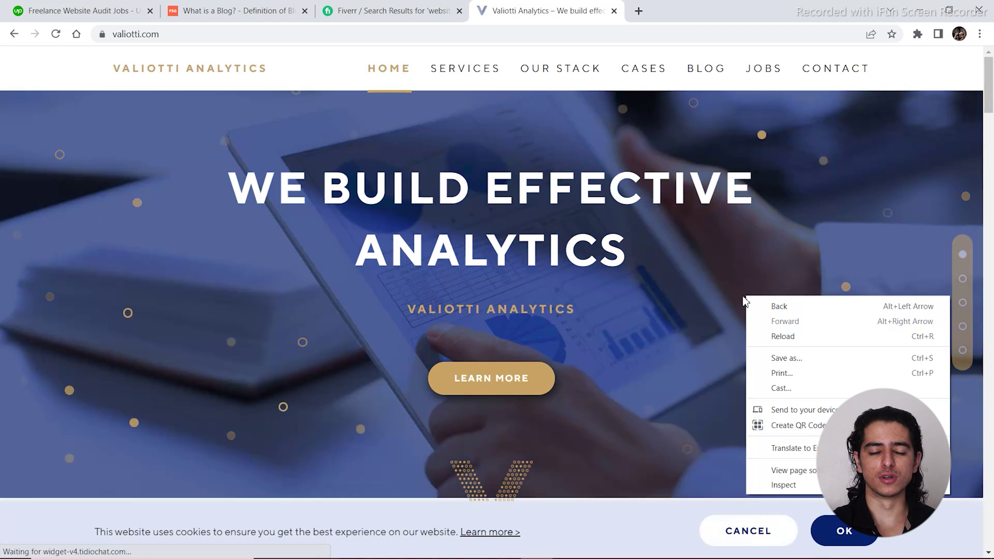
right_click(738, 230)
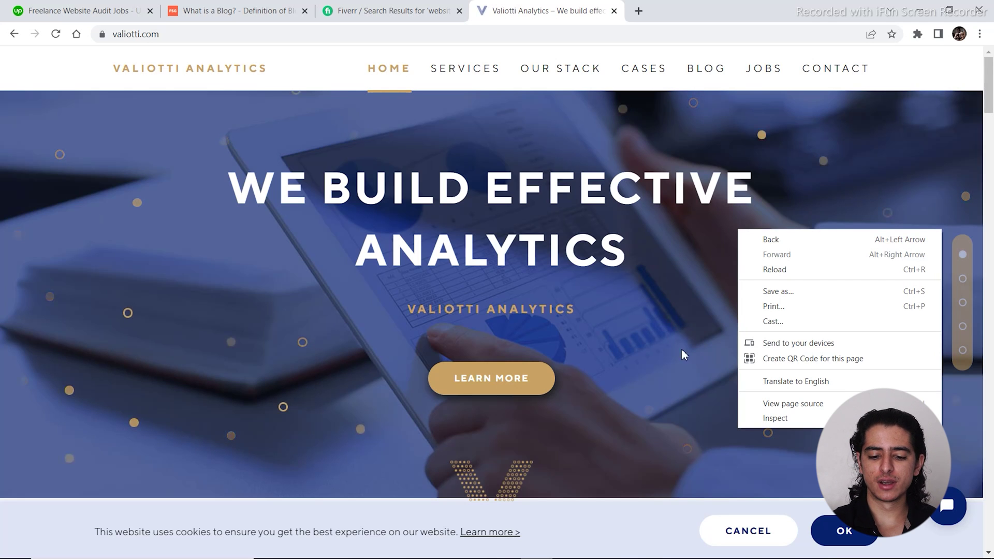
click(777, 419)
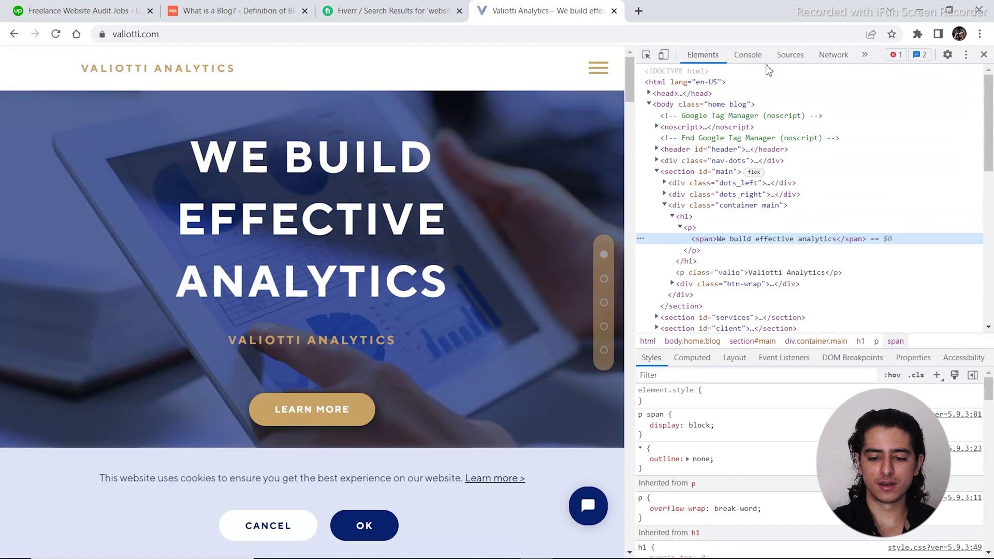
click(866, 56)
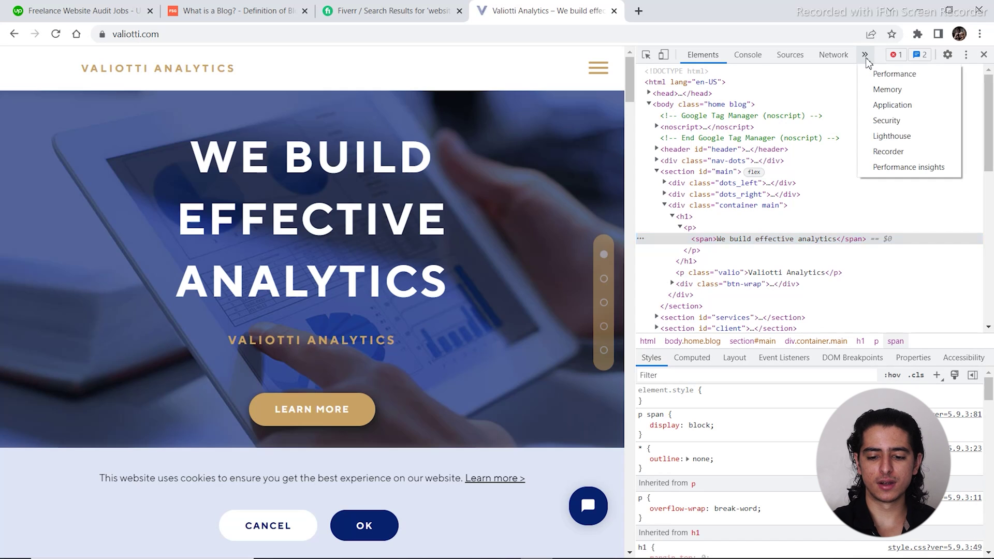
click(900, 138)
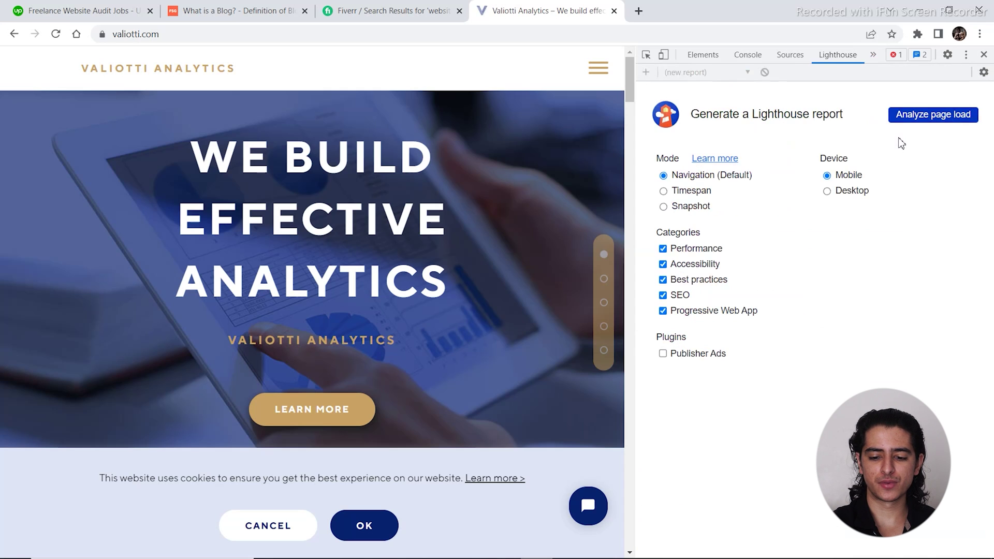
Step: Analyze valiotti.com page load, scoring Performance 44, Accessibility 82, Best Practices 75, SEO 76
click(938, 117)
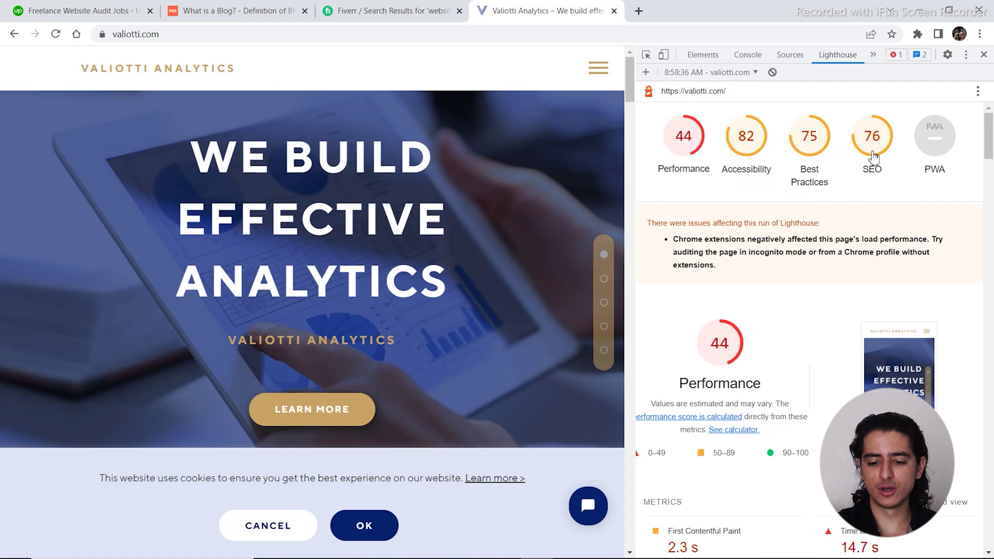
scroll(843, 280, down, 1)
scroll(835, 317, down, 2)
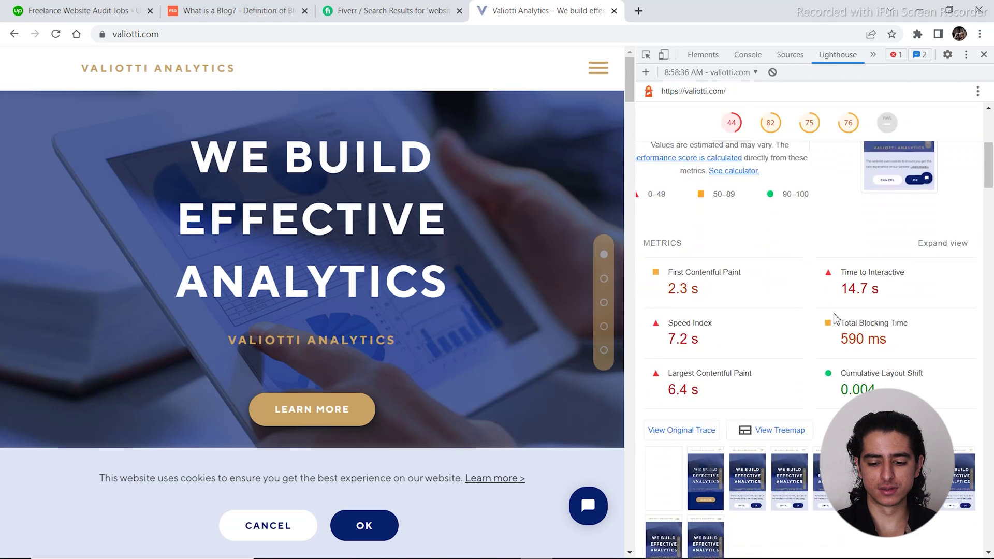
scroll(838, 354, up, 2)
scroll(839, 354, up, 1)
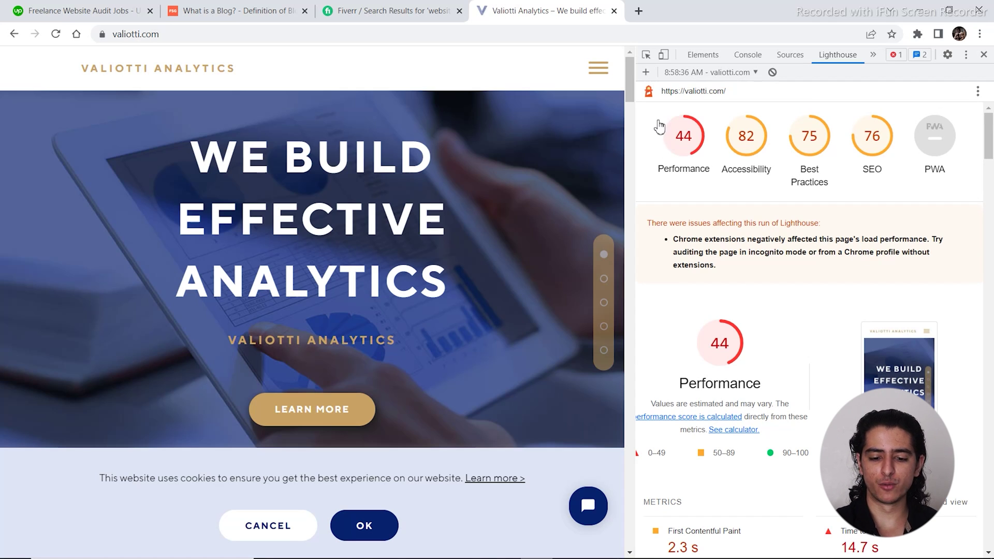
scroll(724, 455, down, 6)
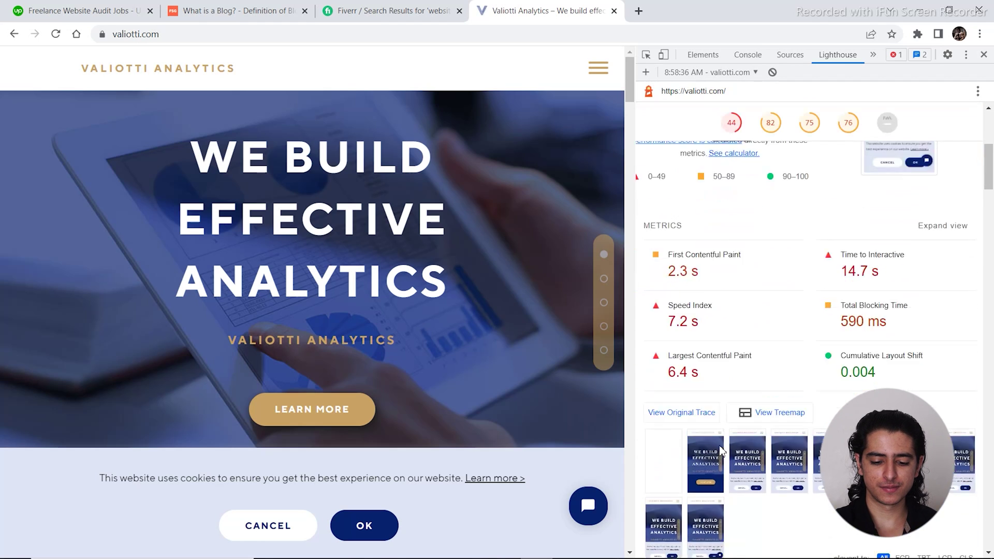
scroll(826, 398, up, 4)
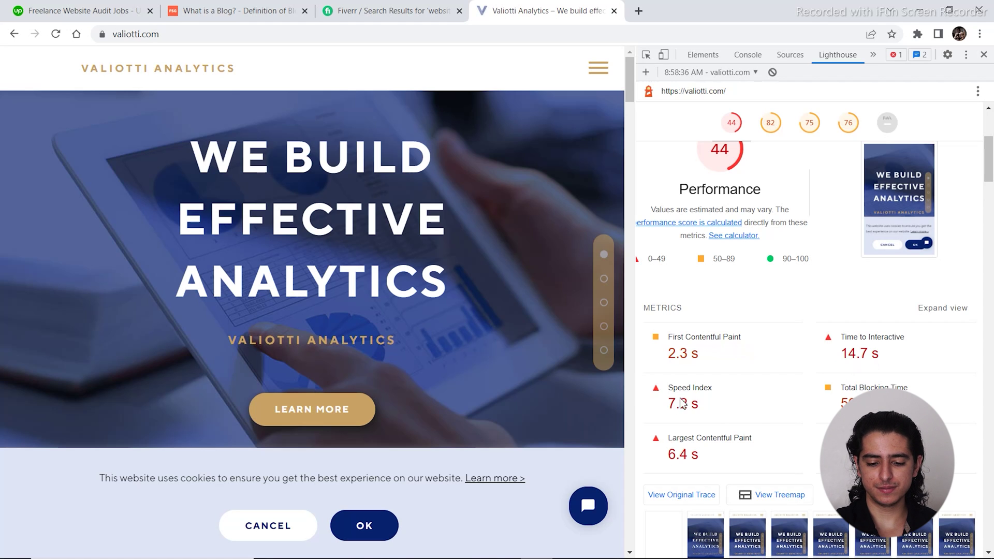
scroll(777, 419, up, 2)
scroll(813, 428, down, 4)
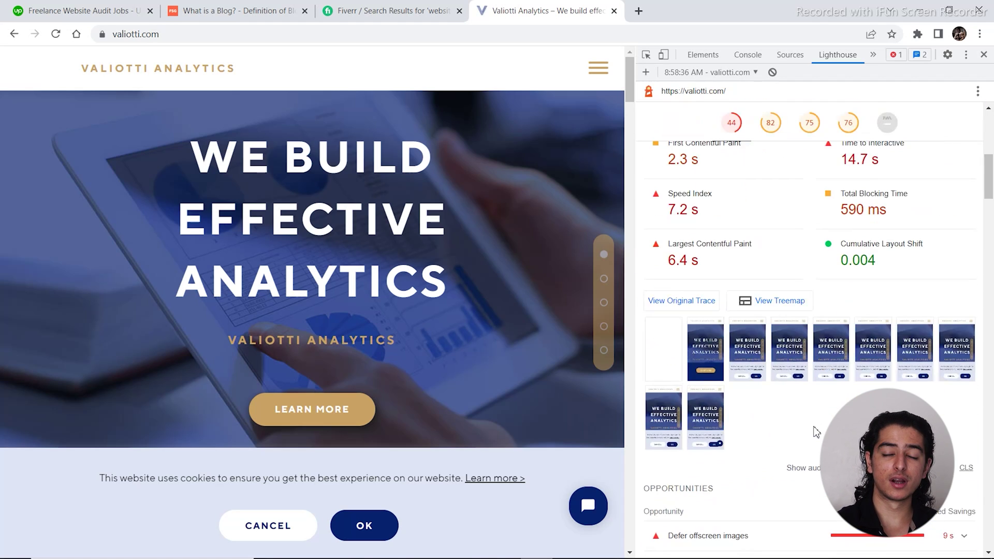
scroll(812, 428, down, 2)
scroll(810, 442, up, 5)
scroll(815, 442, up, 2)
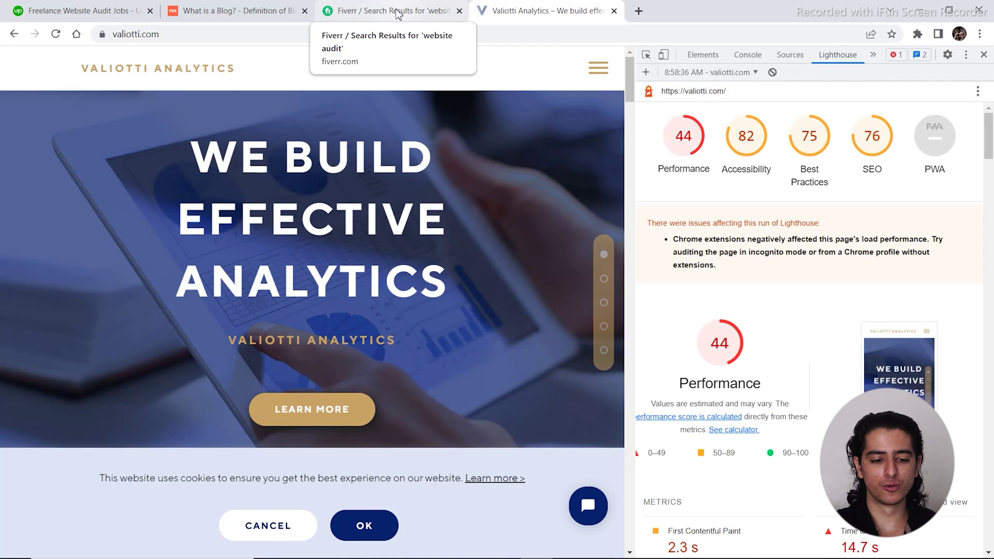
Step: Switch to the Fiverr tab and rerun the website audit search
click(399, 15)
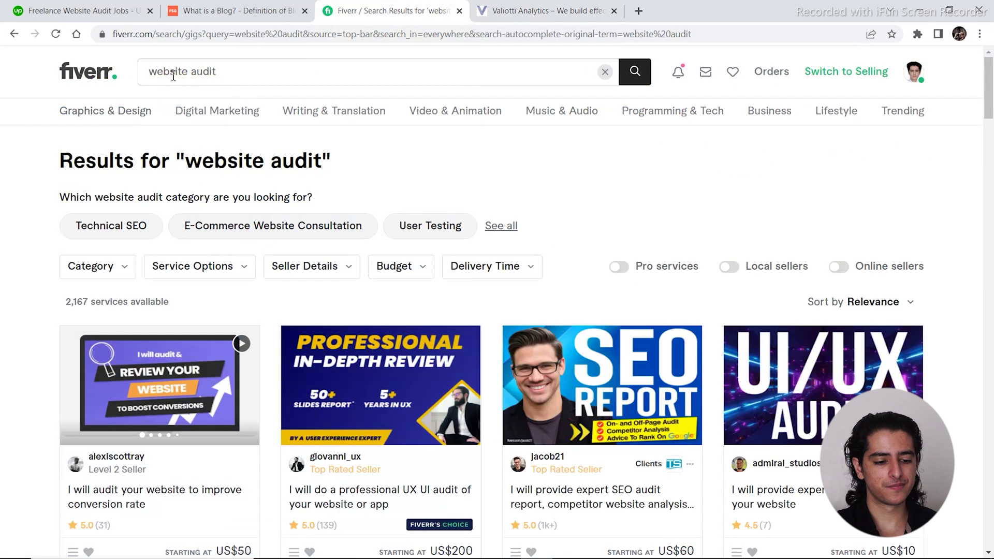
click(225, 72)
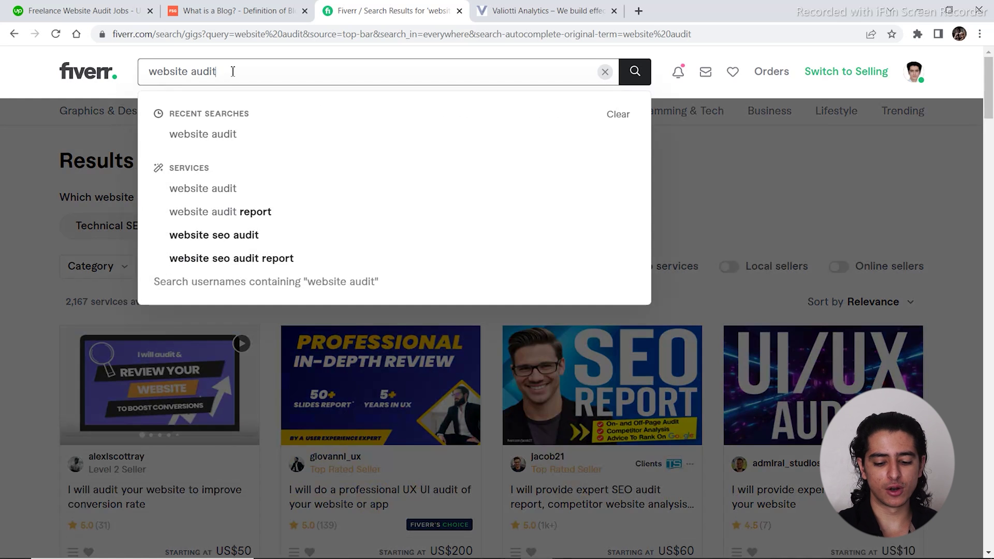
key(Return)
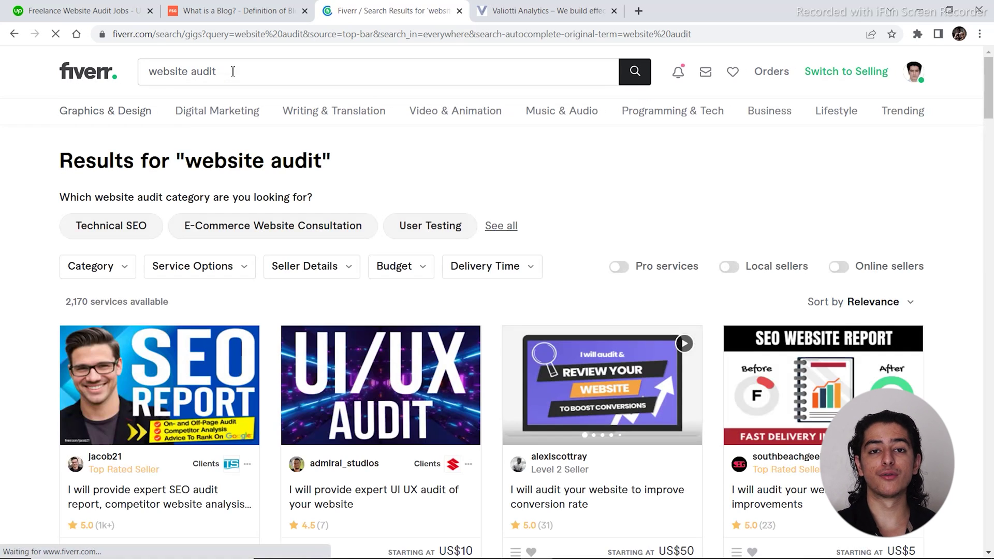
scroll(572, 355, down, 2)
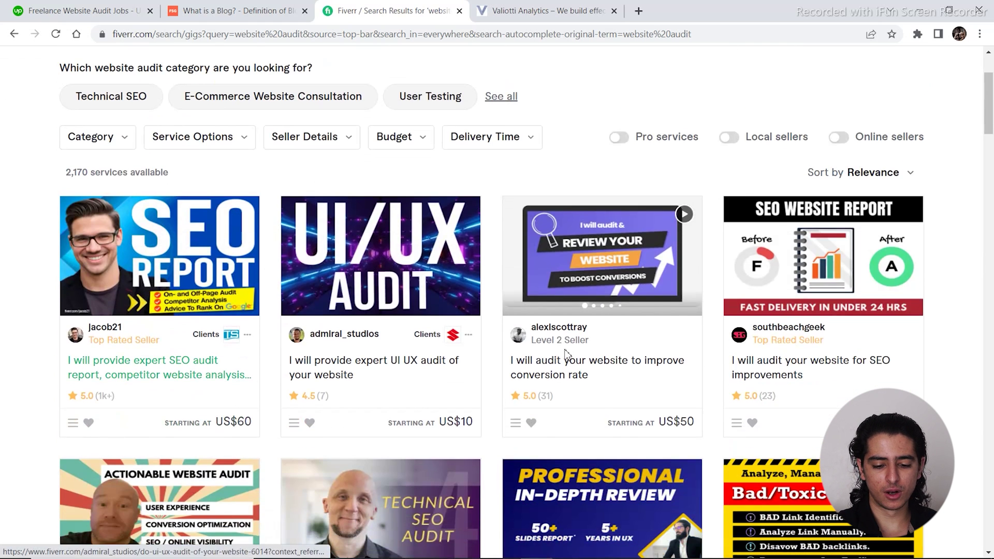
scroll(830, 355, down, 1)
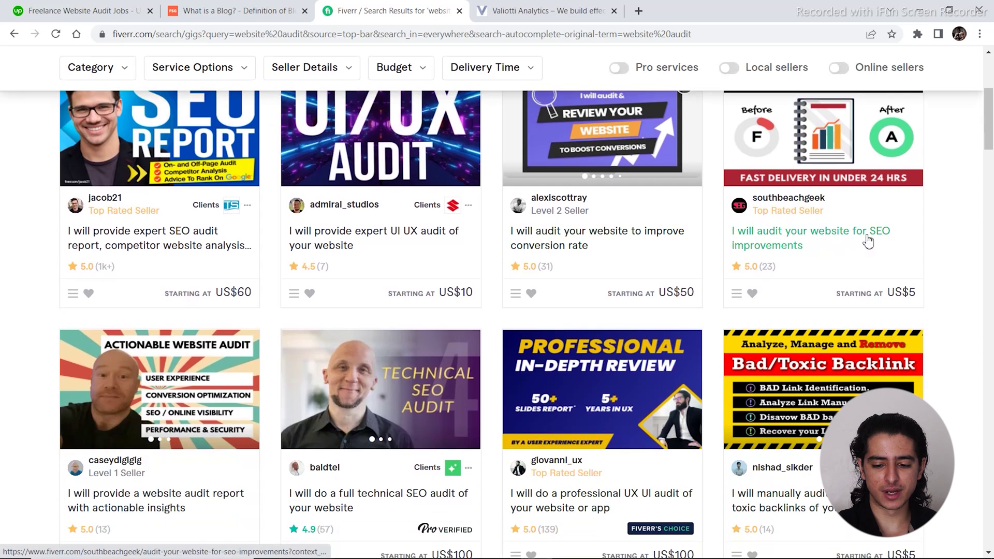
scroll(821, 367, down, 1)
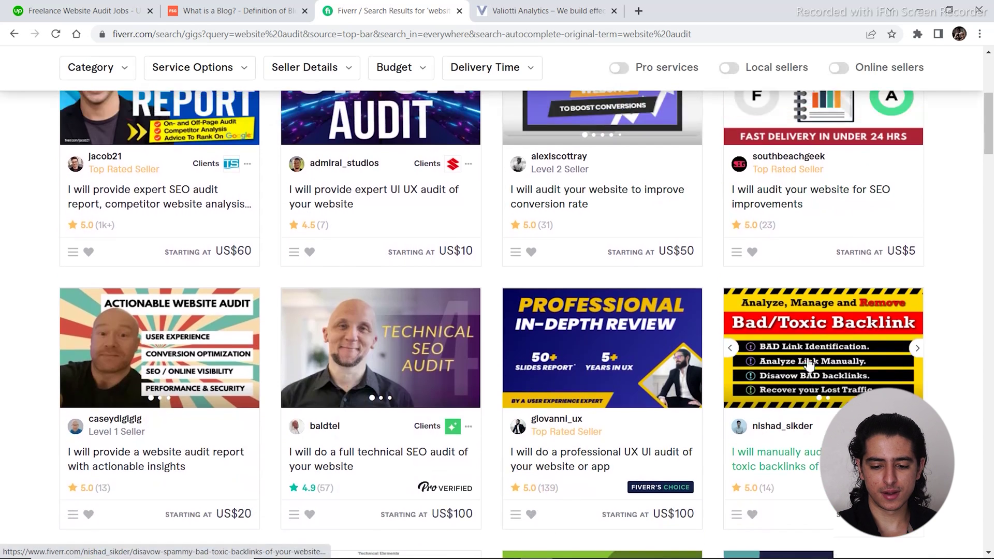
scroll(822, 326, up, 1)
Step: Open southbeachgeek's US$5 SEO audit gig and send the seller a website-work quote request
click(823, 303)
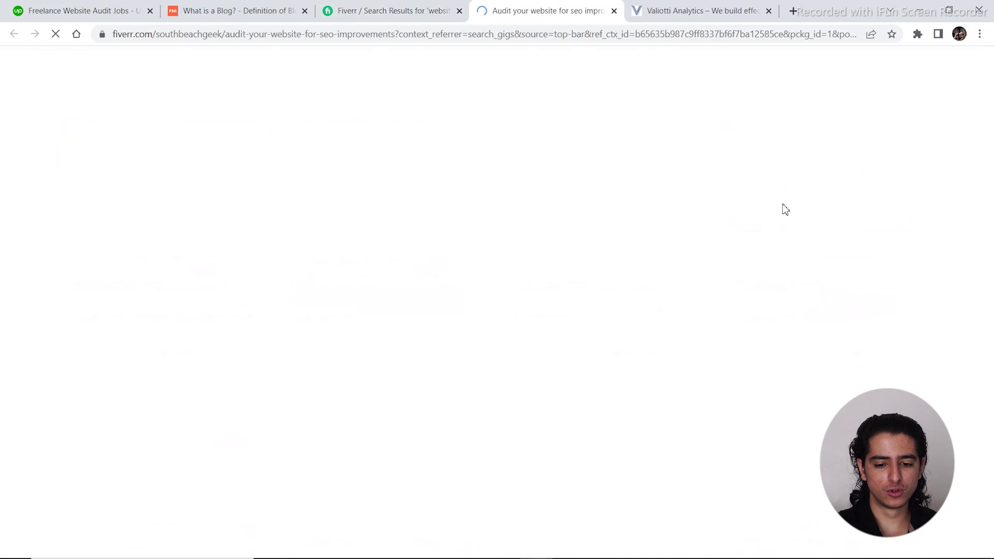
scroll(534, 351, down, 2)
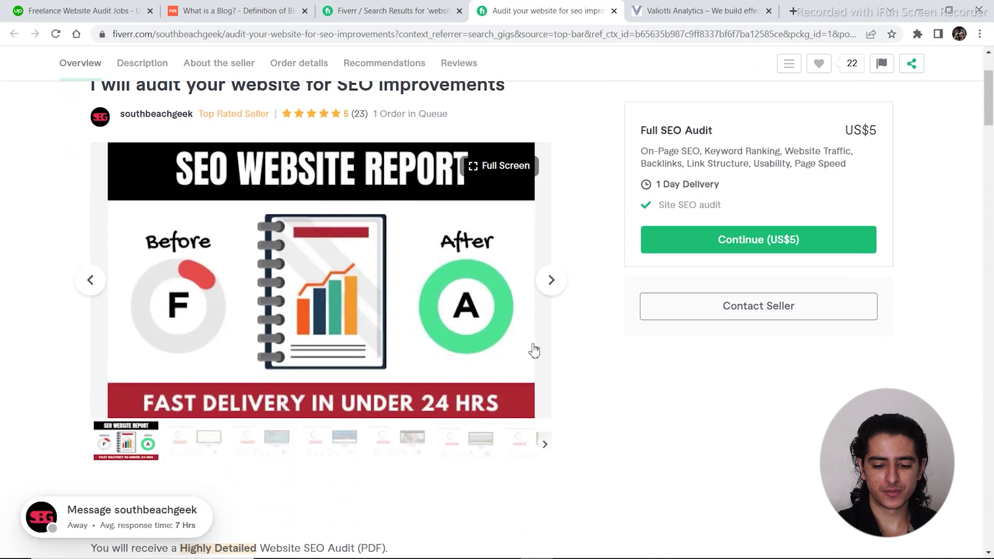
click(758, 309)
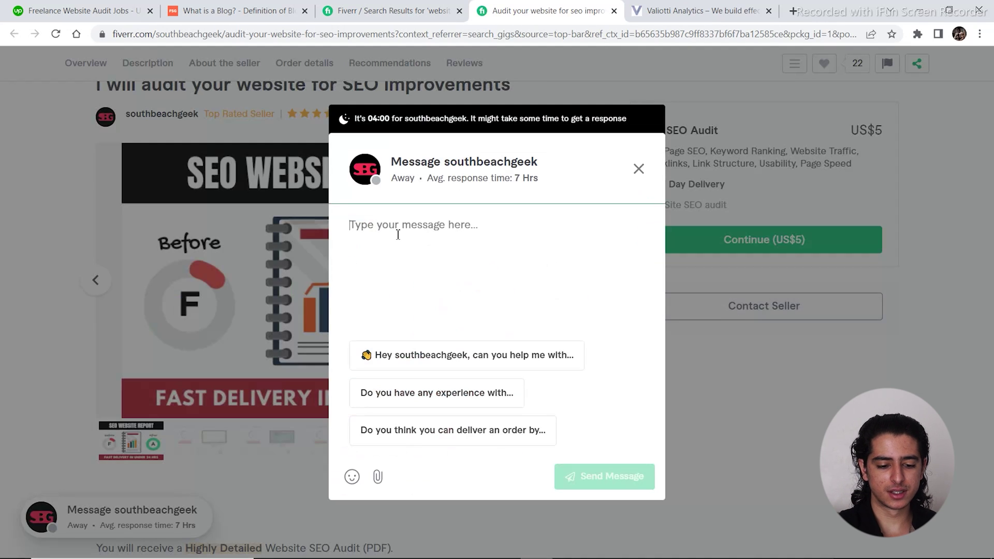
text(hi)
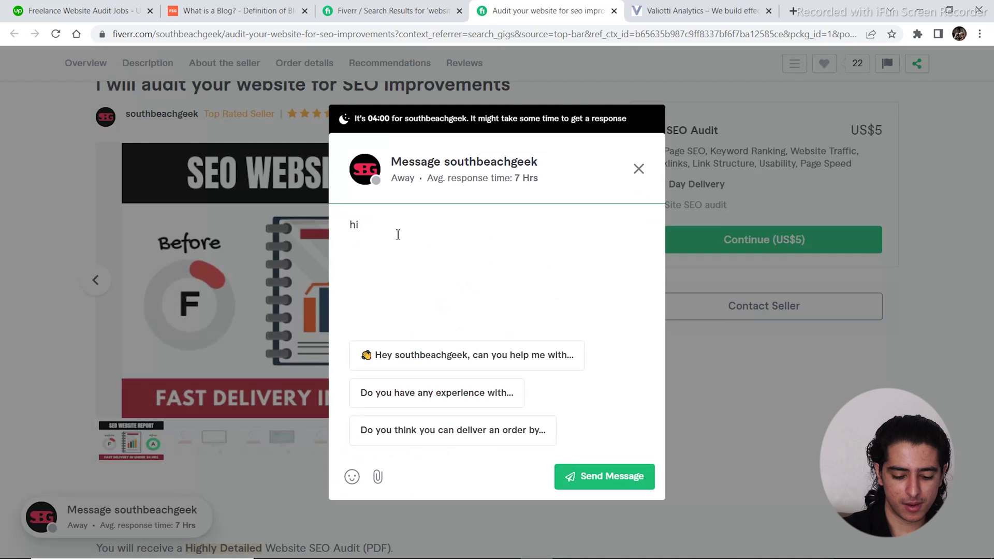
text( i nee s)
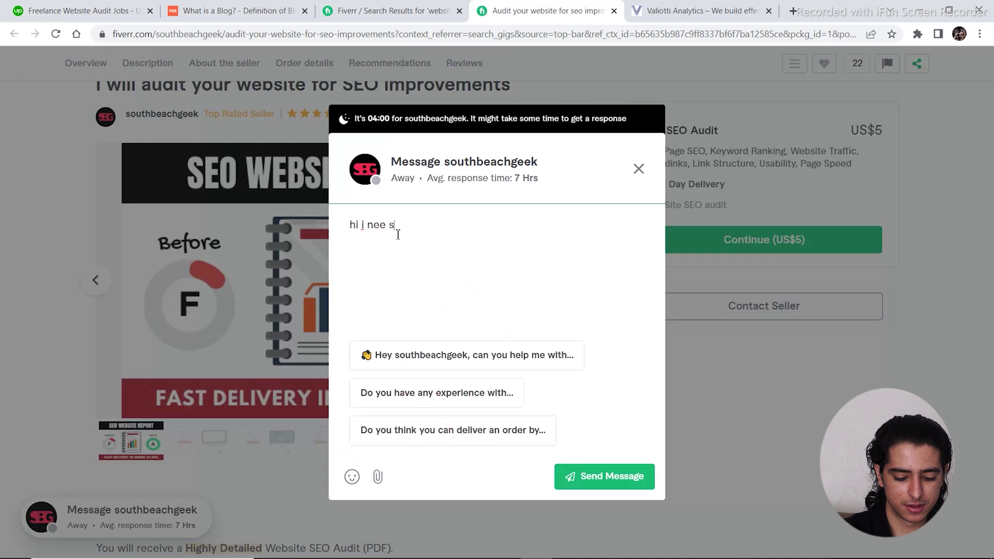
text(ome work done on my website)
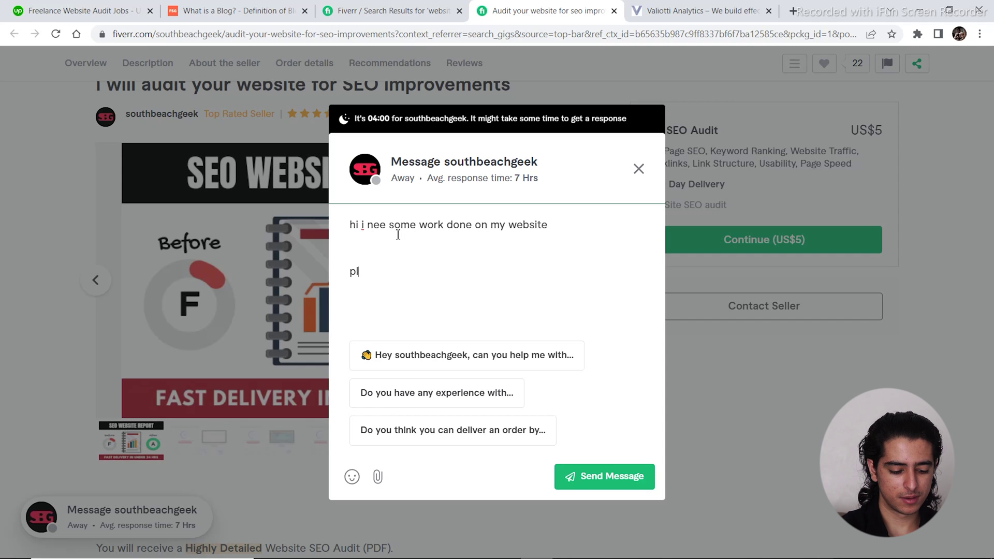
text(gi)
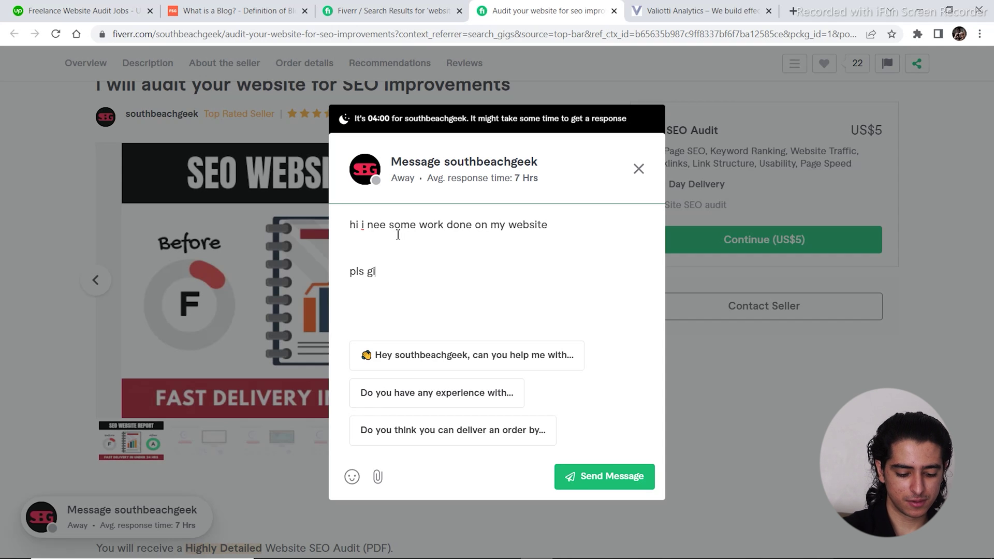
text(ve me a )
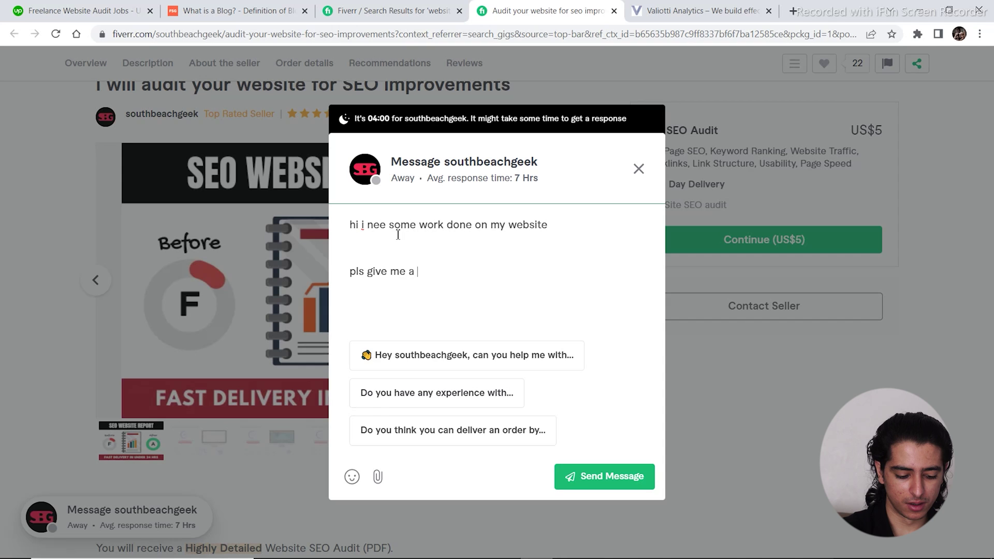
text(quote)
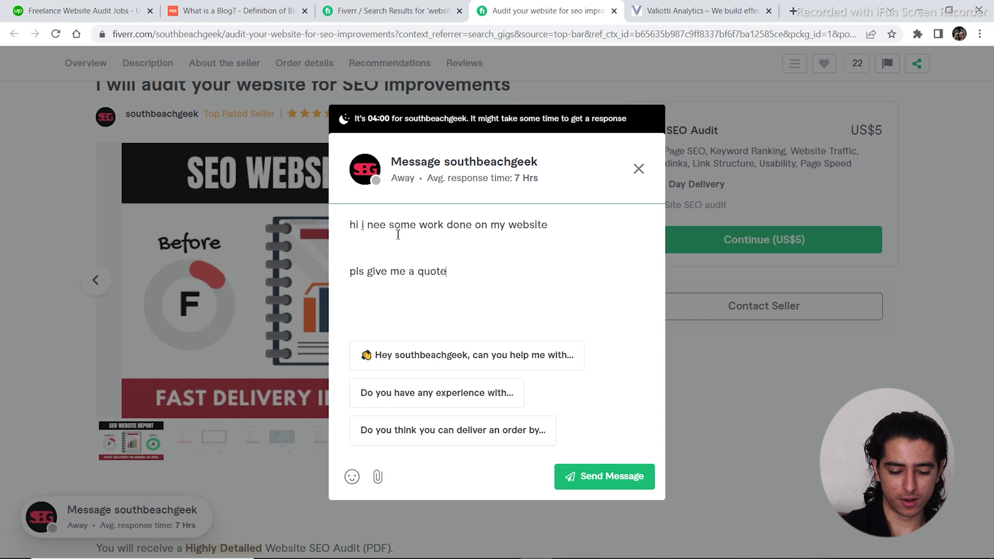
key(Return)
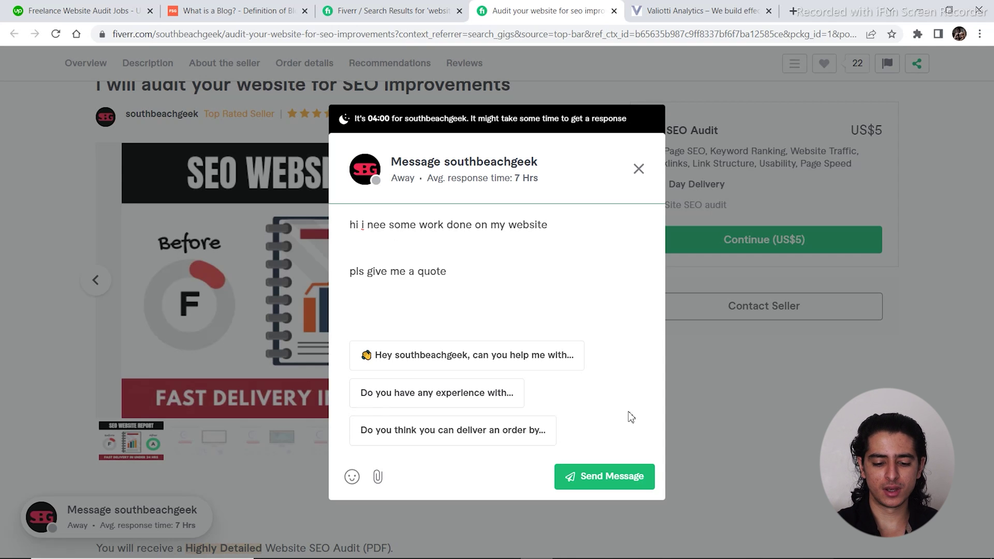
click(616, 476)
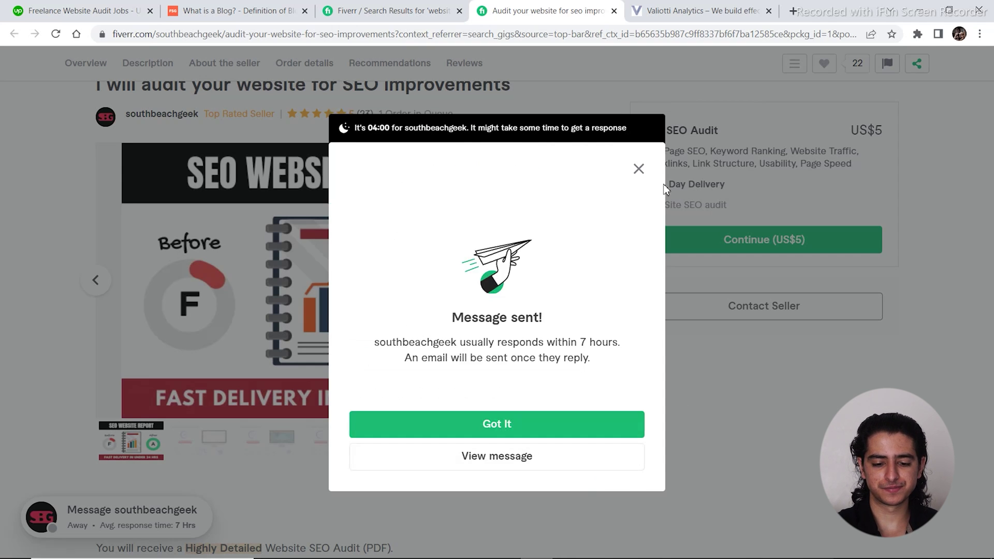
click(638, 169)
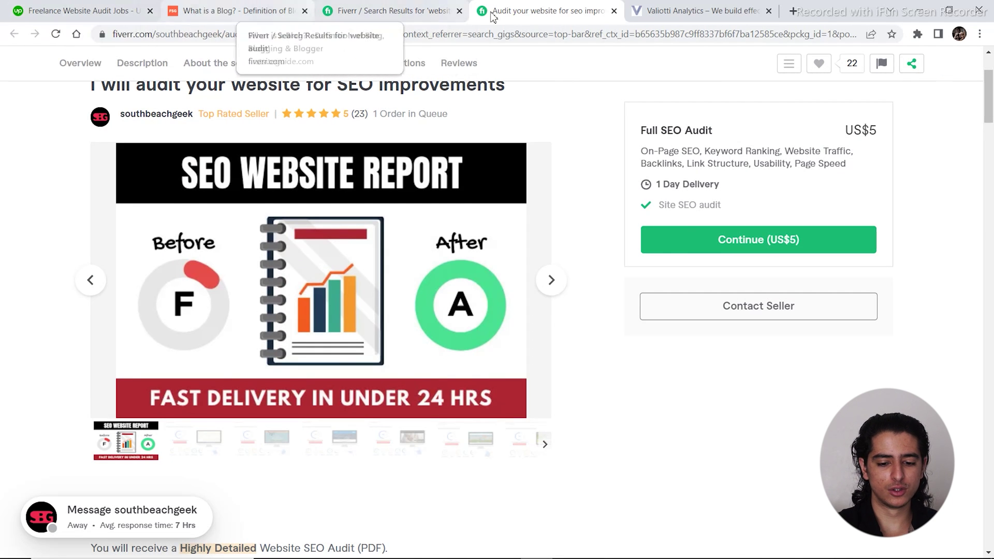
Step: Check the Valiotti Lighthouse report tab, then return to the Upwork tab
click(650, 10)
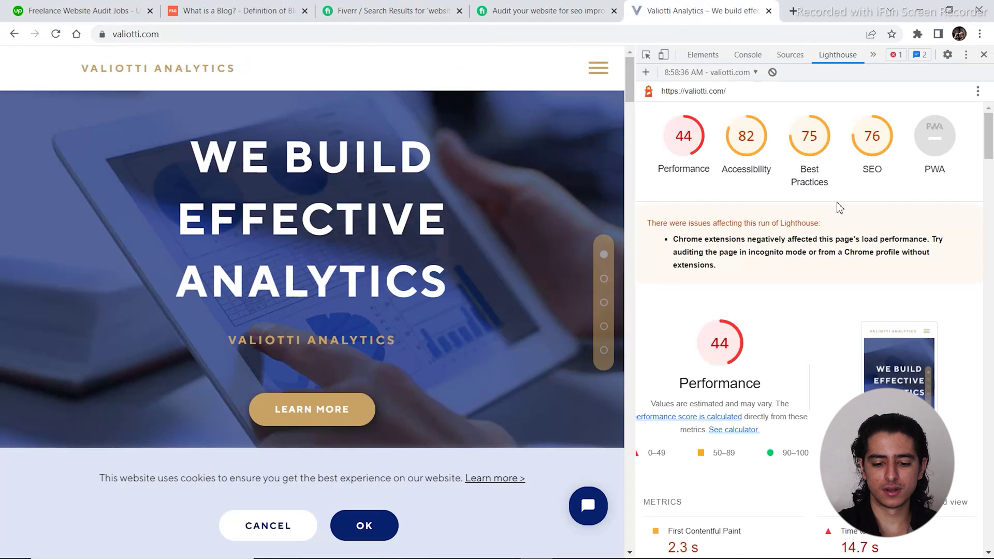
click(439, 8)
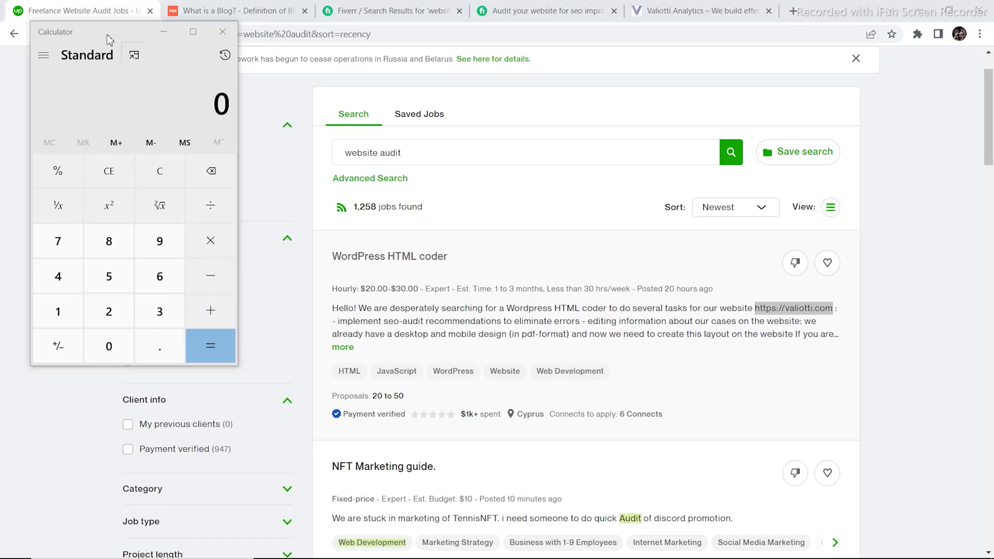
Step: Center the Calculator window and compute 30 × 10 = 300
click(107, 34)
drag(107, 35, 433, 86)
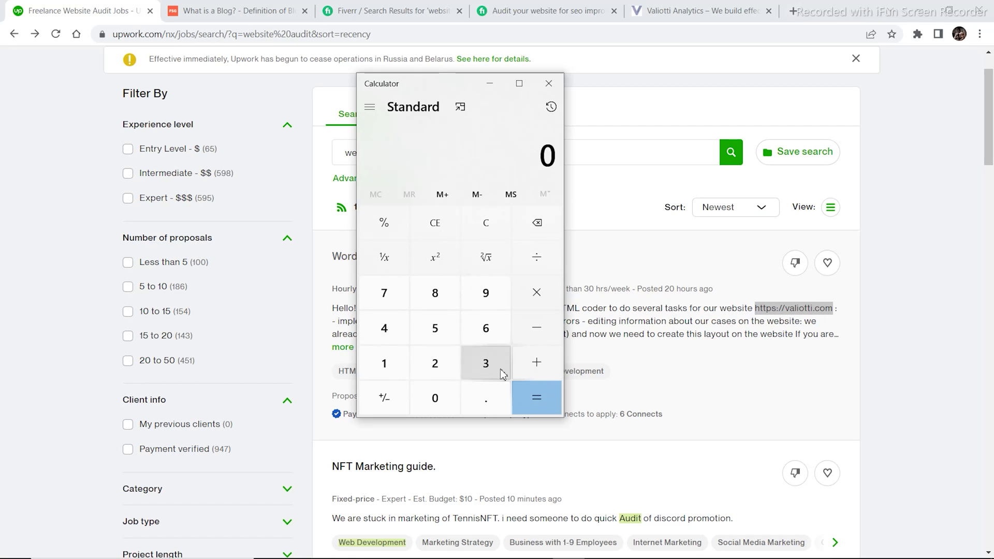
click(484, 363)
click(449, 399)
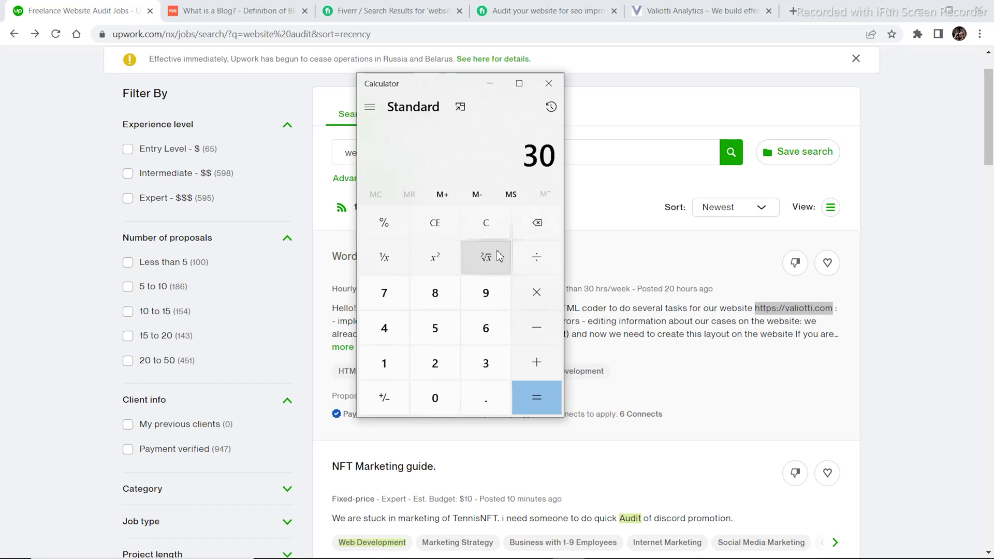
click(536, 292)
click(392, 355)
click(436, 398)
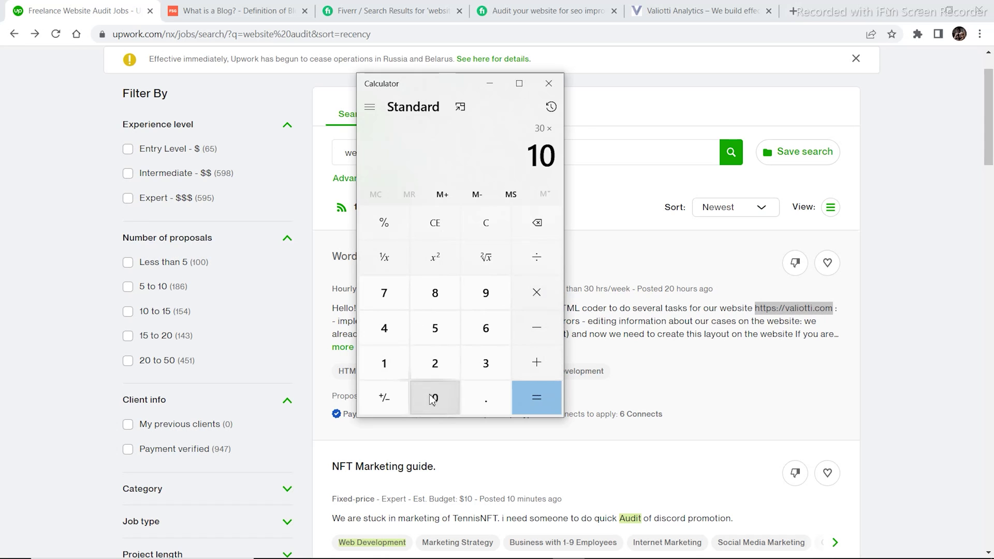
click(544, 396)
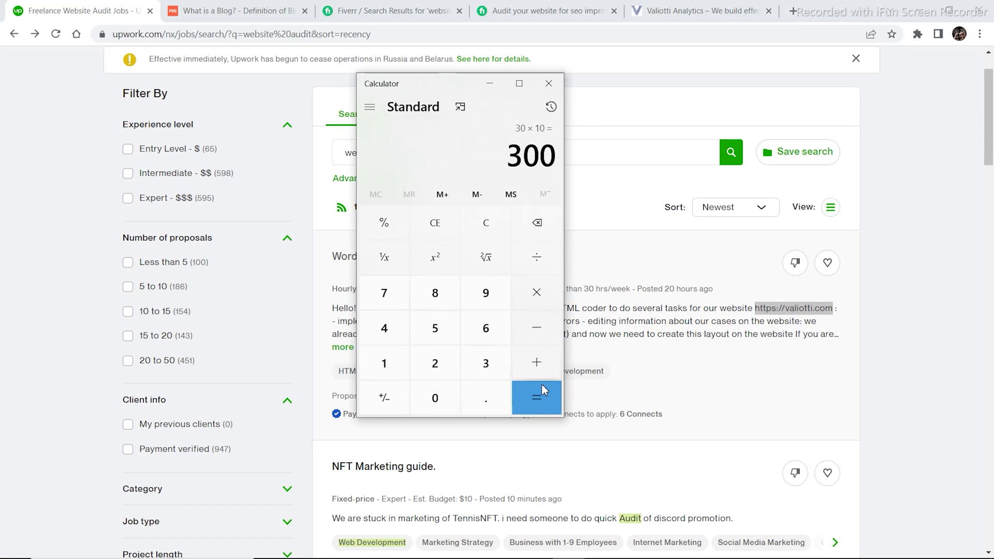